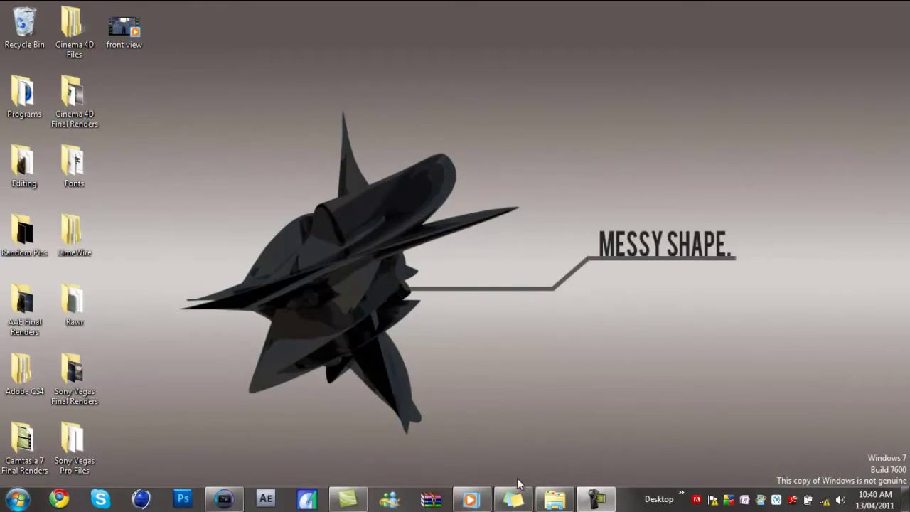
# Step: Preview the original front view game clip in a smaller Media Player window, then close the player
pyautogui.click(489, 501)
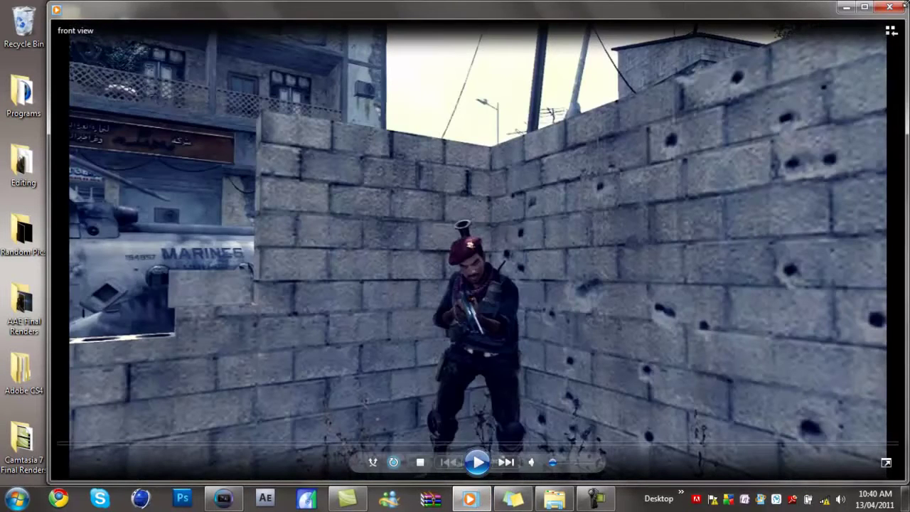
pyautogui.moveTo(905, 4); pyautogui.dragTo(509, 185)
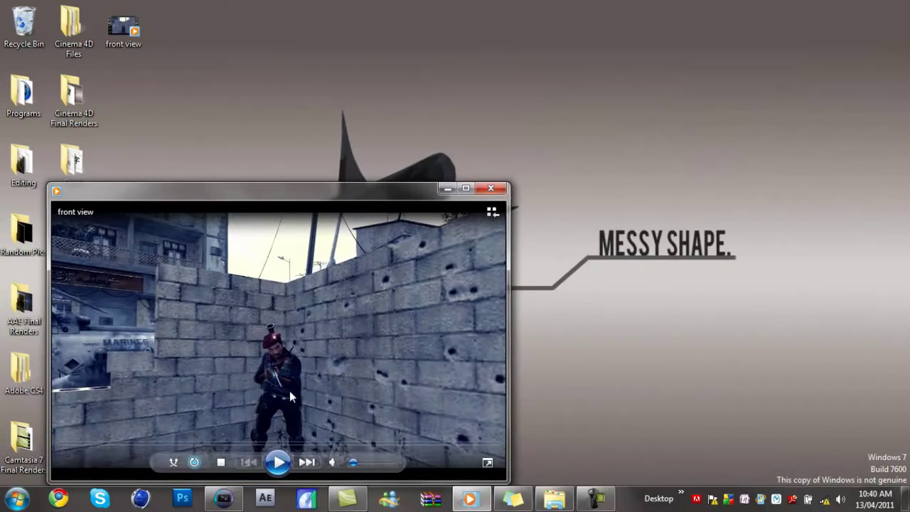
pyautogui.click(277, 462)
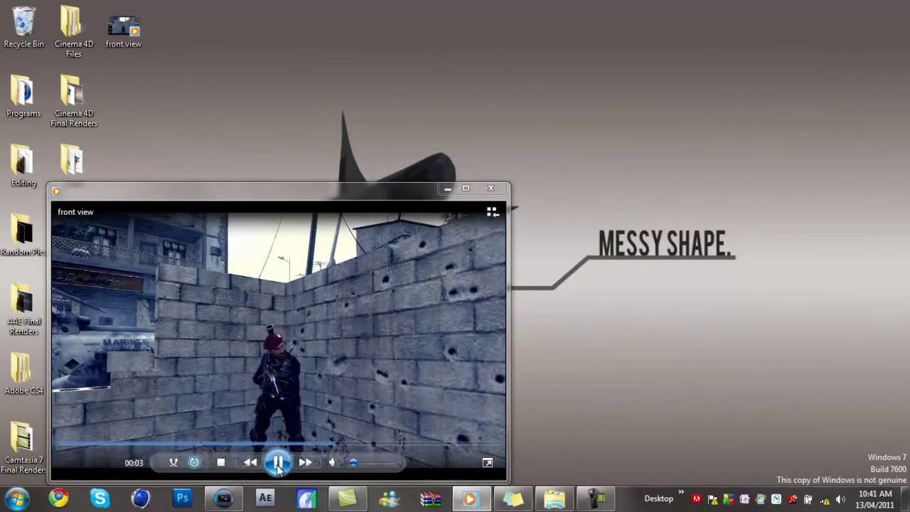
pyautogui.click(491, 188)
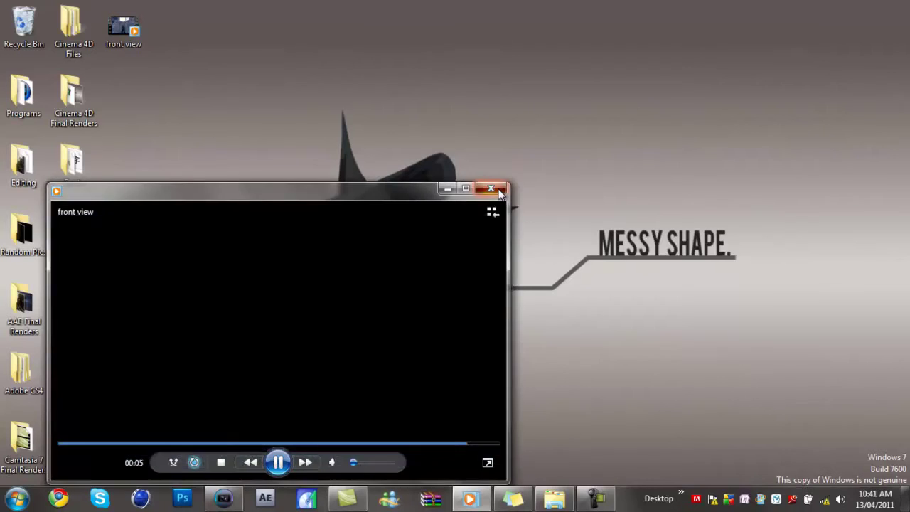
# Step: Apply the Brightness and Contrast 'Reset to None' preset to the game clip and close its settings
pyautogui.click(231, 500)
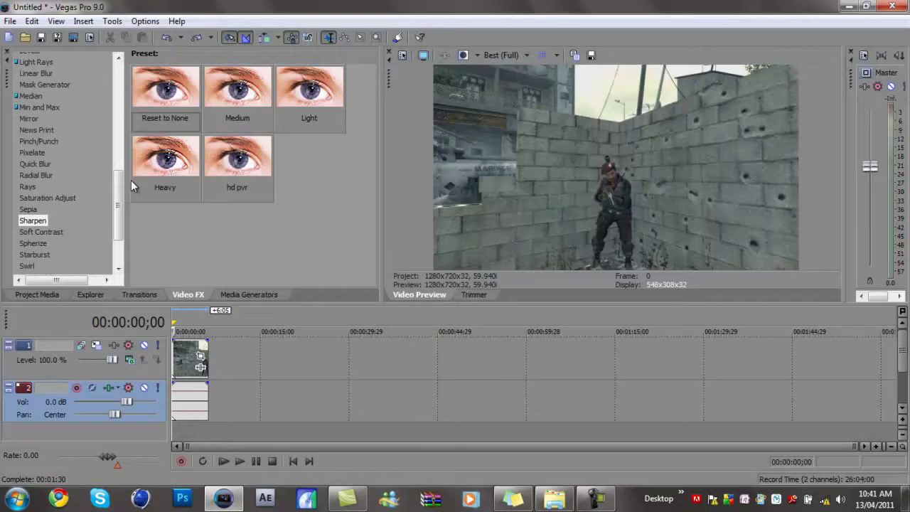
pyautogui.moveTo(119, 194); pyautogui.dragTo(117, 97)
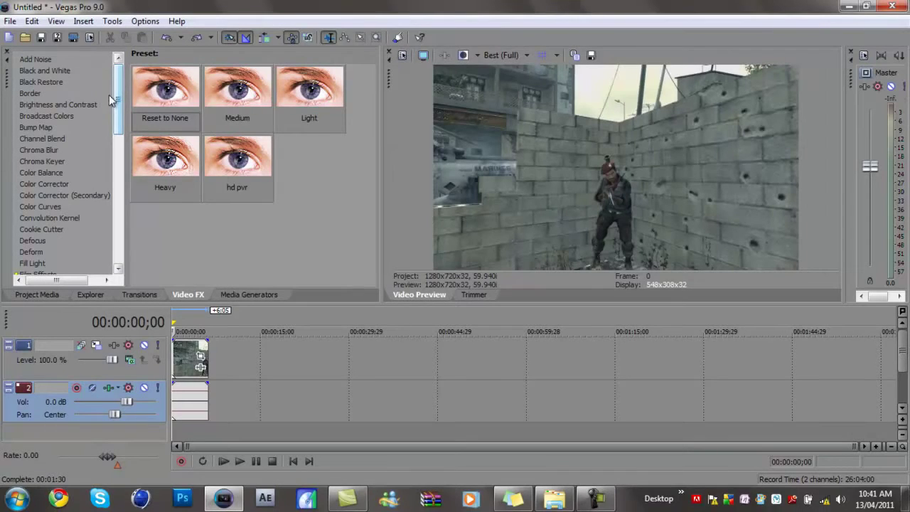
pyautogui.click(50, 104)
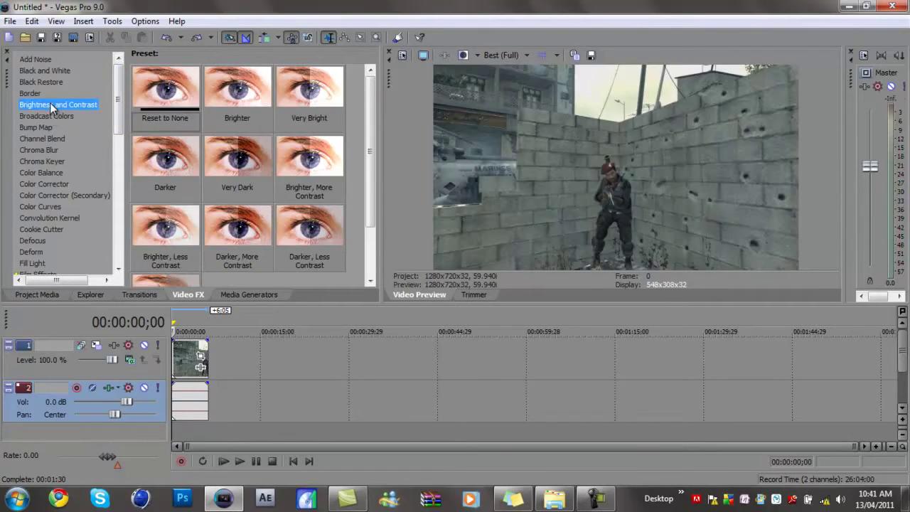
pyautogui.moveTo(168, 91); pyautogui.dragTo(198, 366)
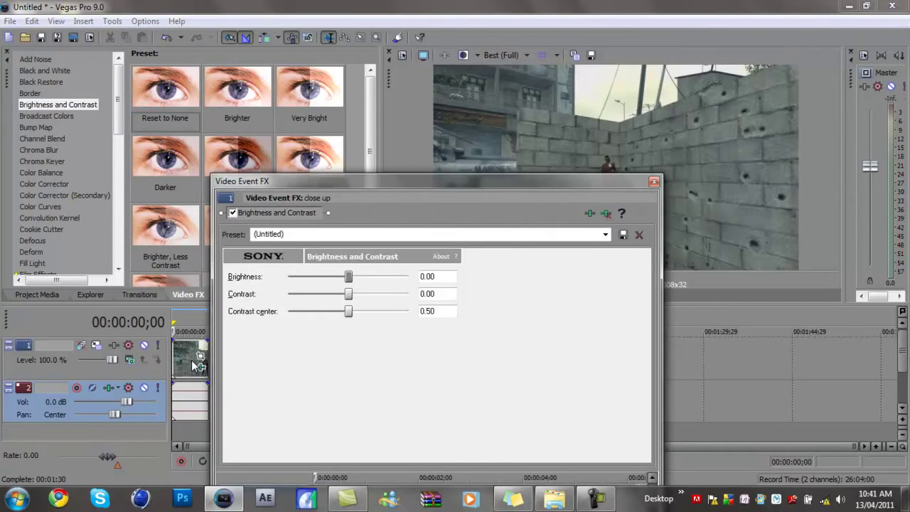
pyautogui.click(653, 182)
pyautogui.click(52, 207)
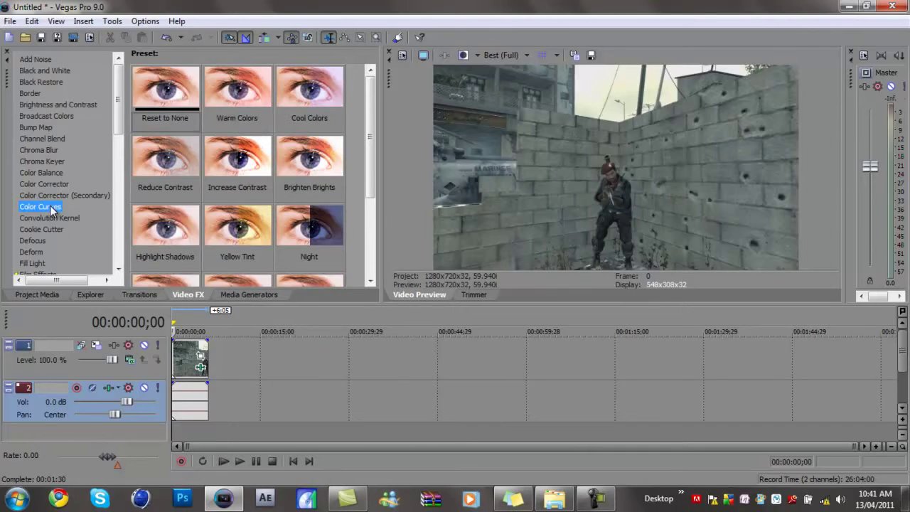
# Step: Apply default Color Curves to the clip and bend the Red channel into an S-curve
pyautogui.moveTo(158, 89); pyautogui.dragTo(185, 357)
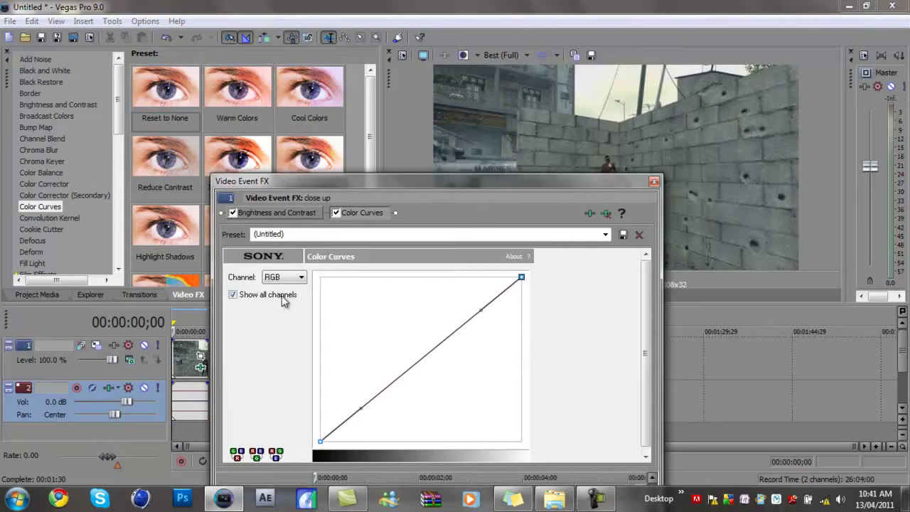
pyautogui.click(286, 277)
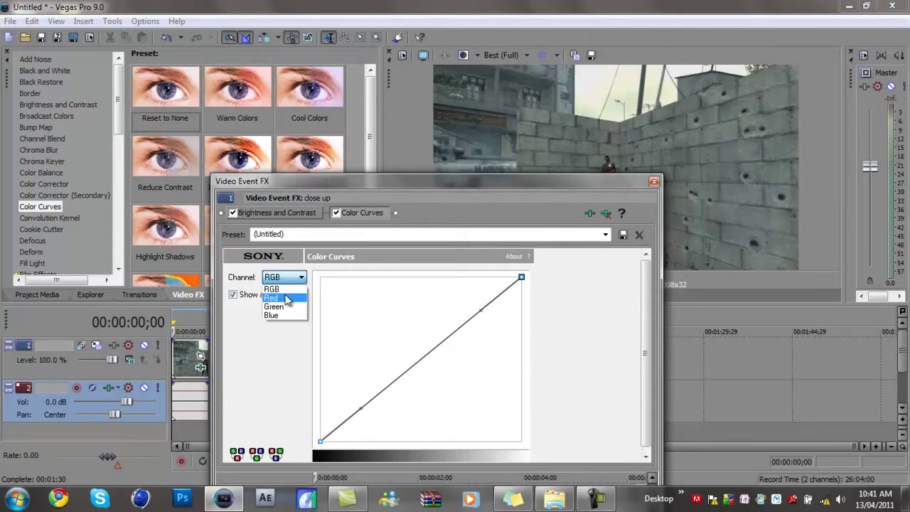
pyautogui.click(287, 299)
pyautogui.moveTo(306, 188); pyautogui.dragTo(197, 110)
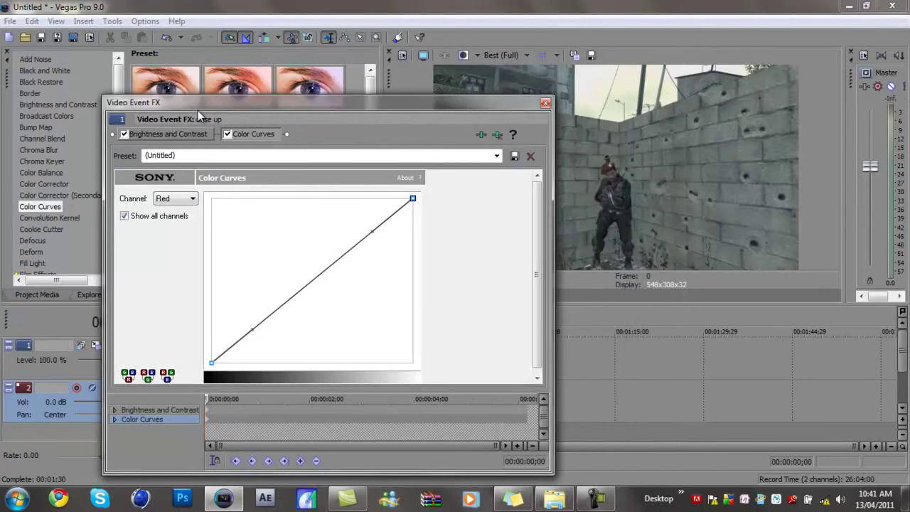
pyautogui.moveTo(372, 232); pyautogui.dragTo(349, 199)
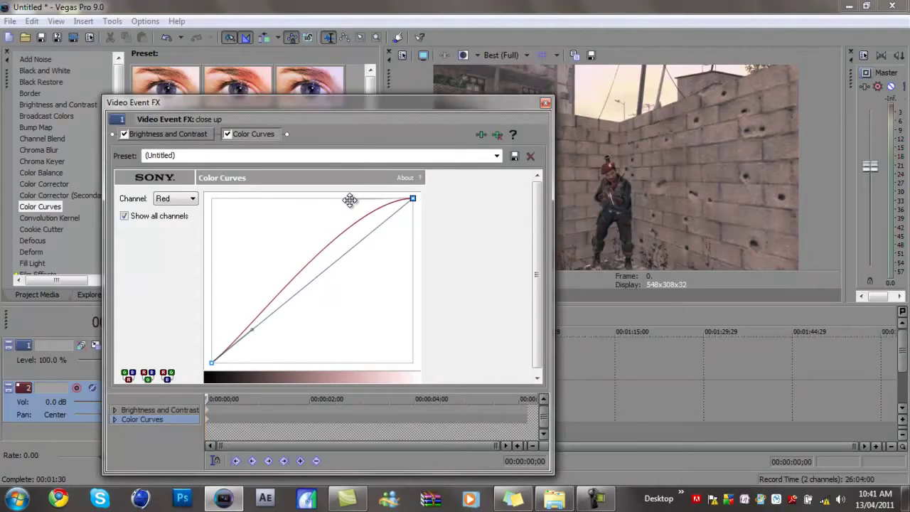
pyautogui.moveTo(251, 329); pyautogui.dragTo(273, 363)
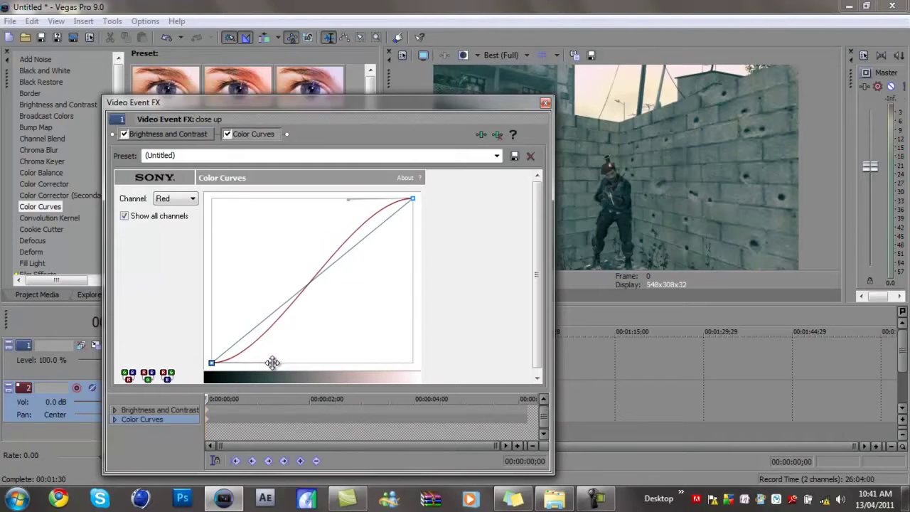
# Step: Bend the Green channel curve into an S-shape, raising its top and lowering its bottom
pyautogui.click(175, 198)
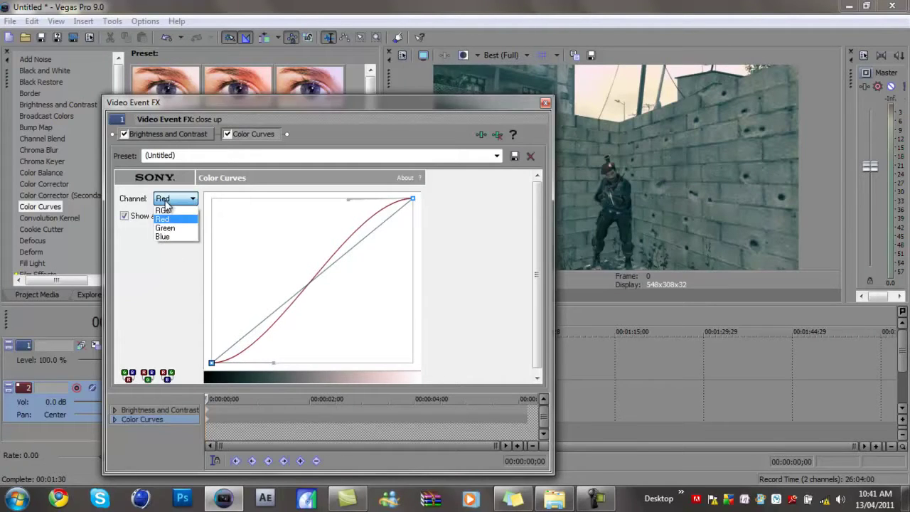
pyautogui.click(169, 229)
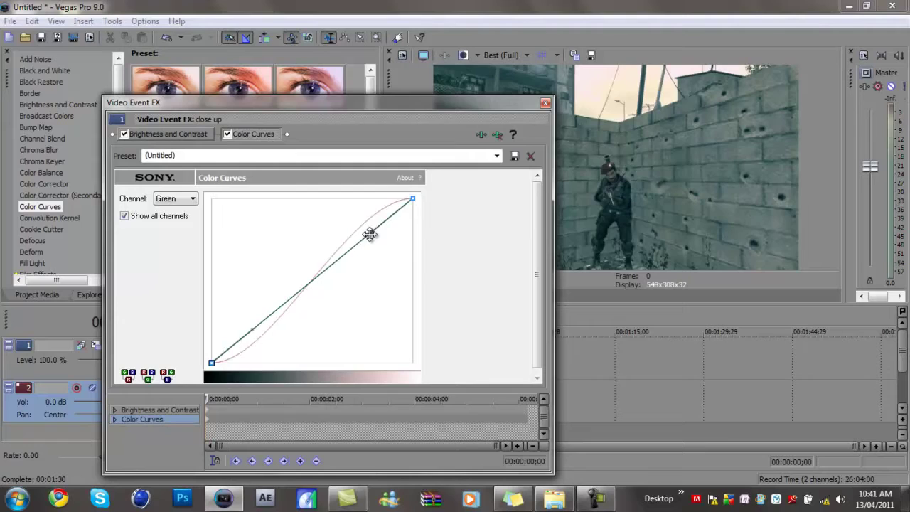
pyautogui.moveTo(372, 232); pyautogui.dragTo(353, 198)
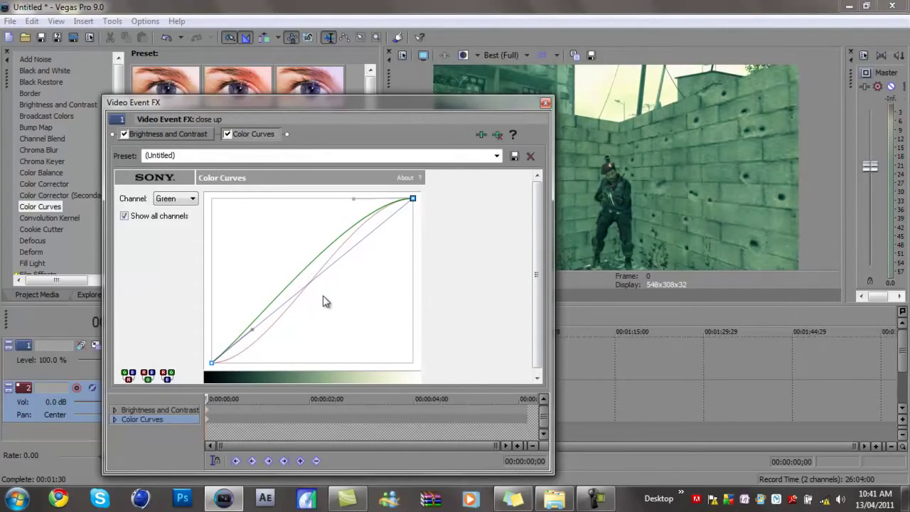
pyautogui.moveTo(253, 329); pyautogui.dragTo(277, 363)
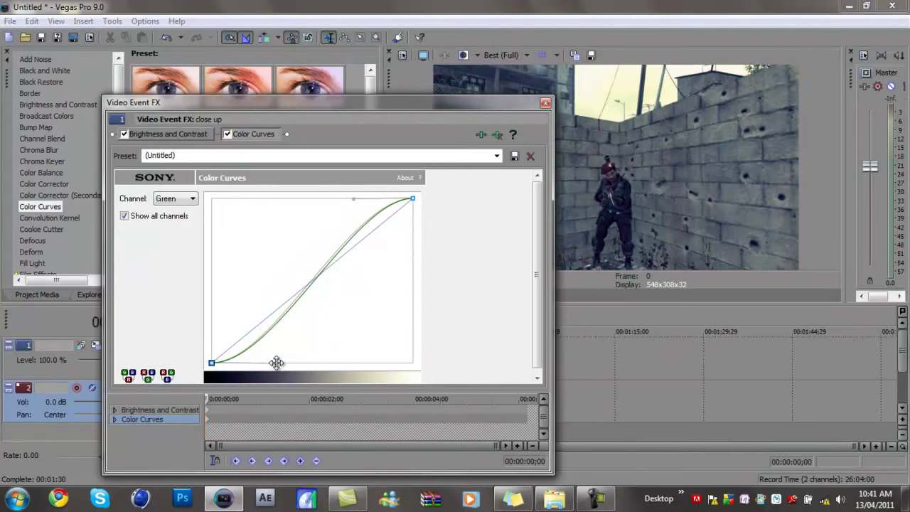
# Step: Bow the Blue channel curve upward, easing its top and lowering its bottom for a cooler tint
pyautogui.click(157, 199)
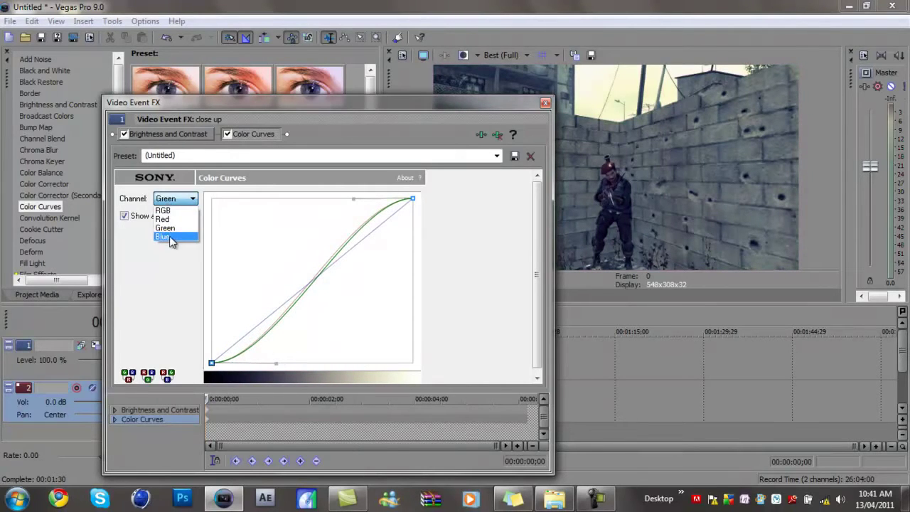
pyautogui.click(169, 238)
pyautogui.moveTo(372, 224); pyautogui.dragTo(354, 199)
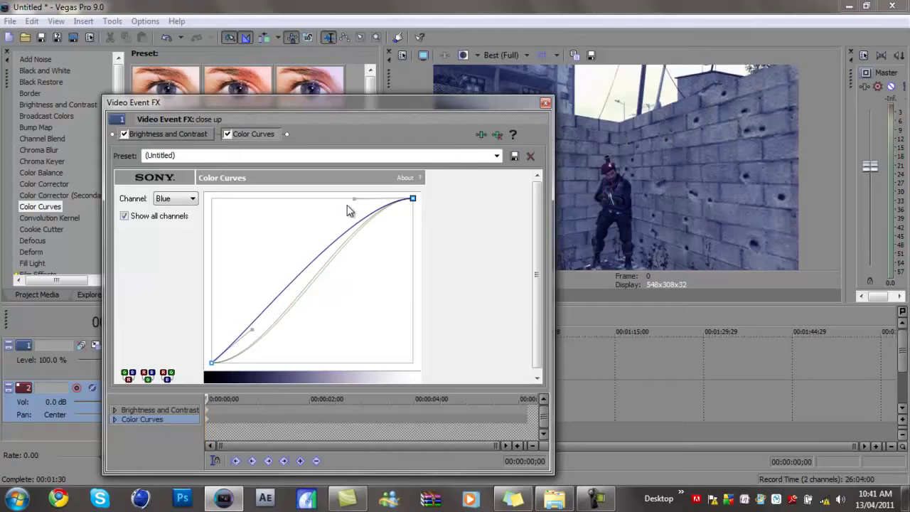
pyautogui.moveTo(354, 198); pyautogui.dragTo(354, 207)
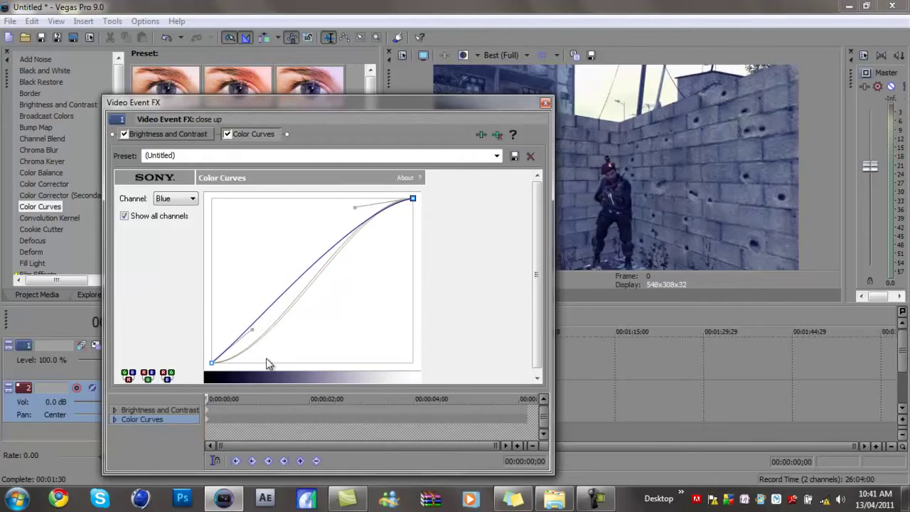
pyautogui.moveTo(251, 330); pyautogui.dragTo(252, 340)
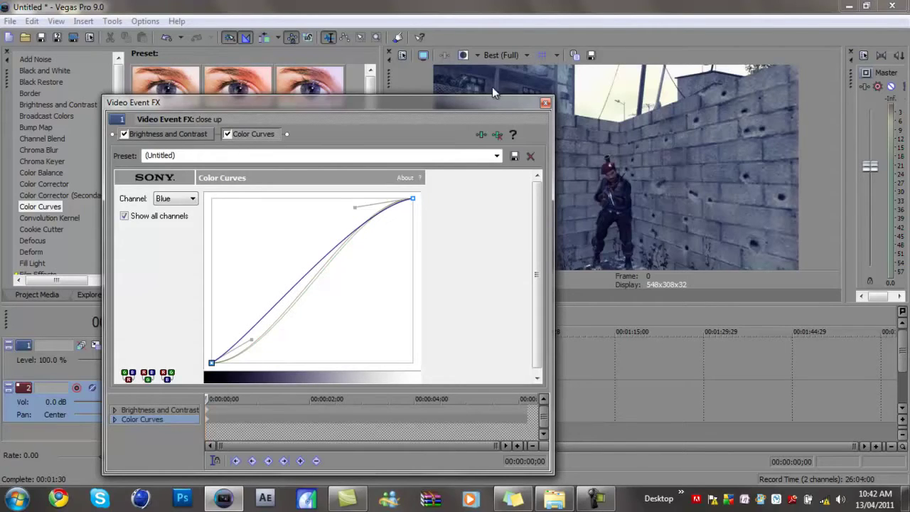
# Step: Apply Sharpen to the game clip with Amount 0.680 and close the Video Event FX window
pyautogui.click(545, 102)
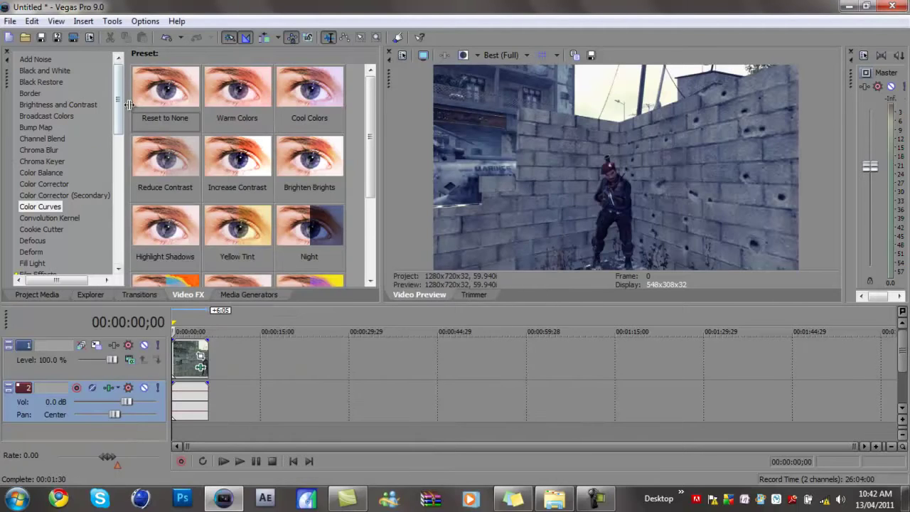
pyautogui.moveTo(117, 96); pyautogui.dragTo(120, 214)
pyautogui.click(31, 215)
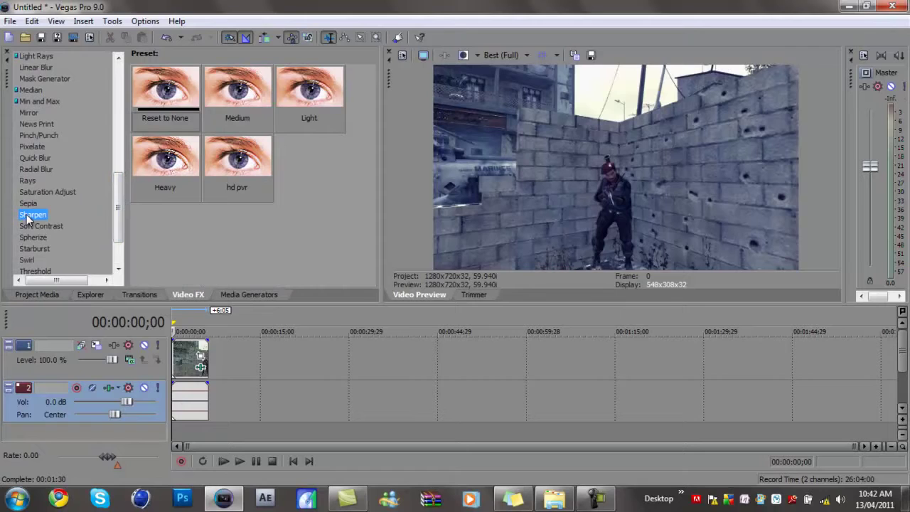
pyautogui.moveTo(170, 87); pyautogui.dragTo(189, 368)
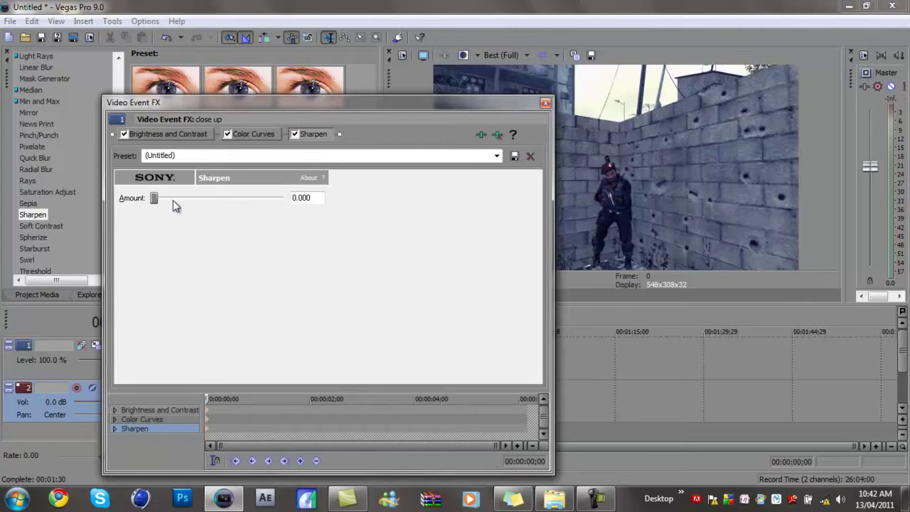
pyautogui.moveTo(155, 199); pyautogui.dragTo(119, 199)
pyautogui.click(243, 199)
pyautogui.click(546, 103)
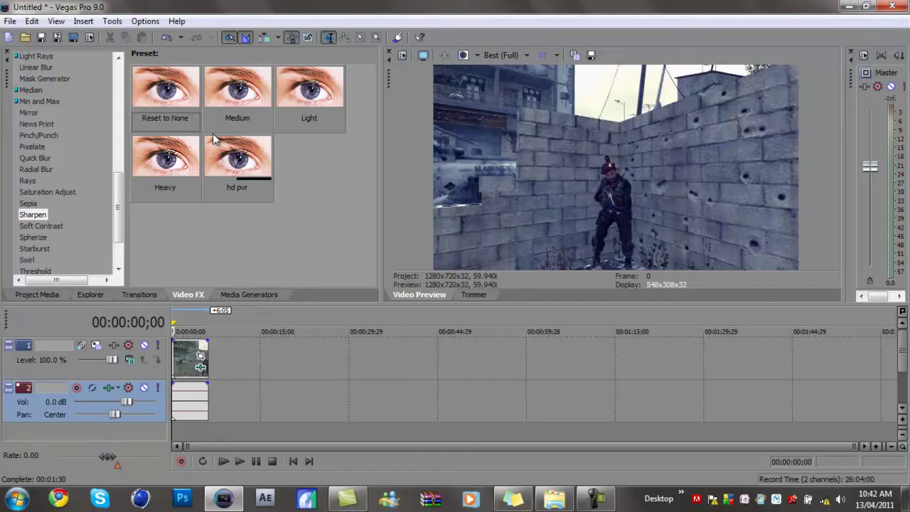
# Step: Set the project's field order to None (progressive scan) in Project Properties
pyautogui.click(524, 56)
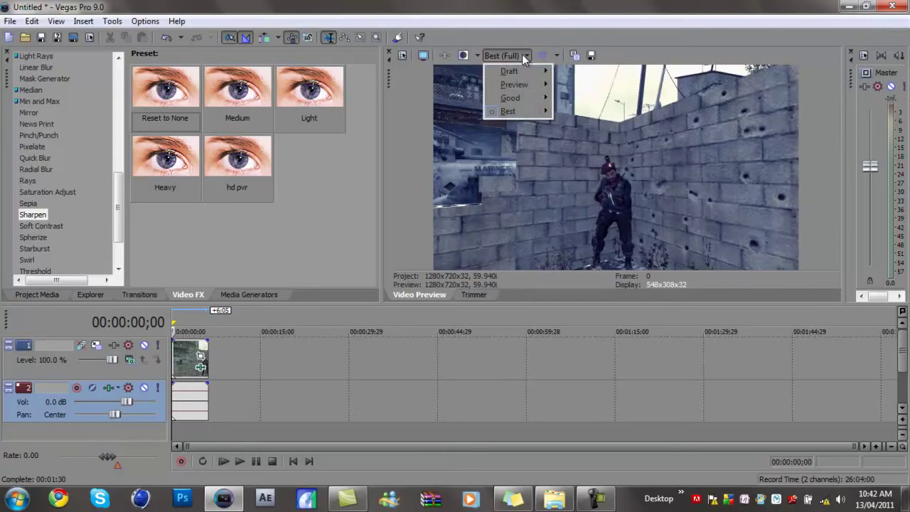
pyautogui.click(525, 56)
pyautogui.click(403, 57)
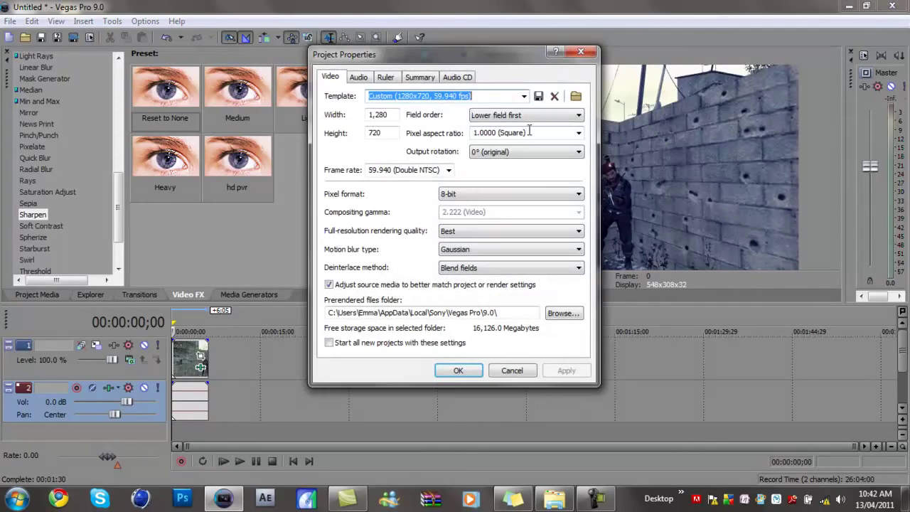
pyautogui.click(526, 115)
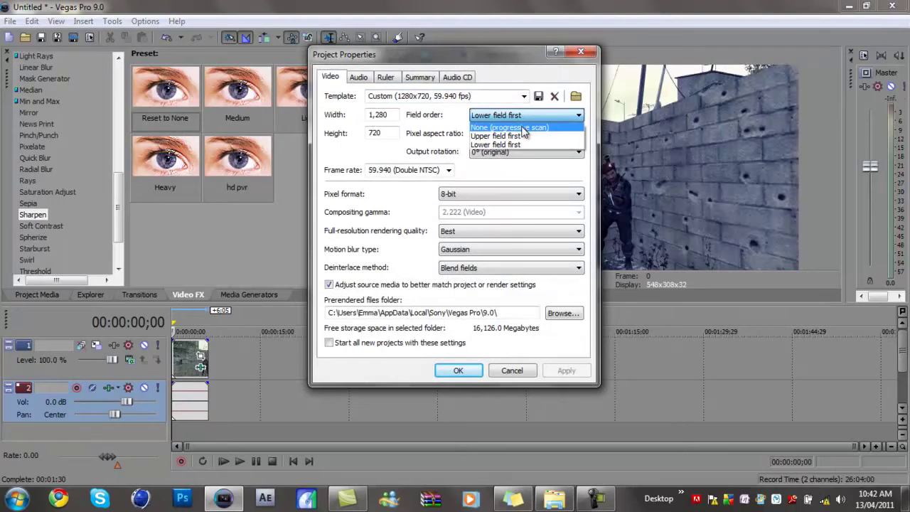
pyautogui.click(520, 127)
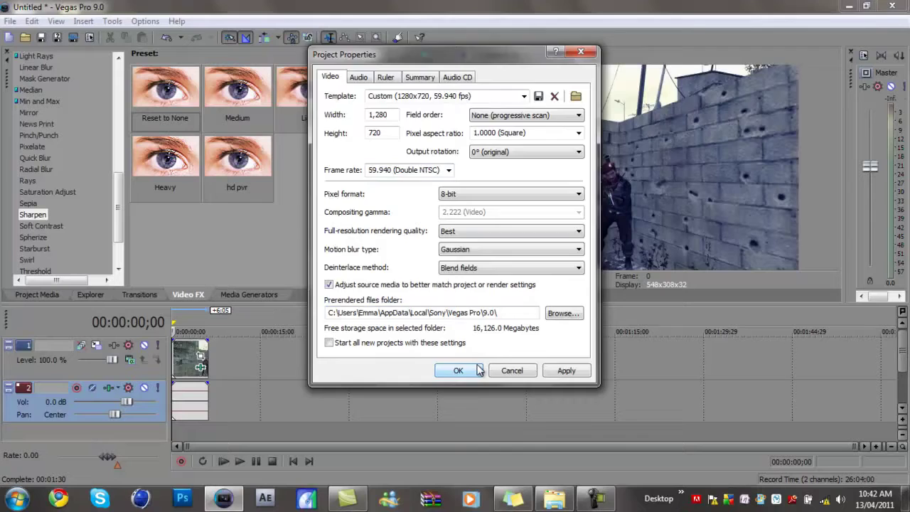
pyautogui.click(477, 371)
# Step: Set up a render to front view.mp4 as MainConcept AVC/AAC (*.mp4) with the HD Cod template
pyautogui.click(5, 20)
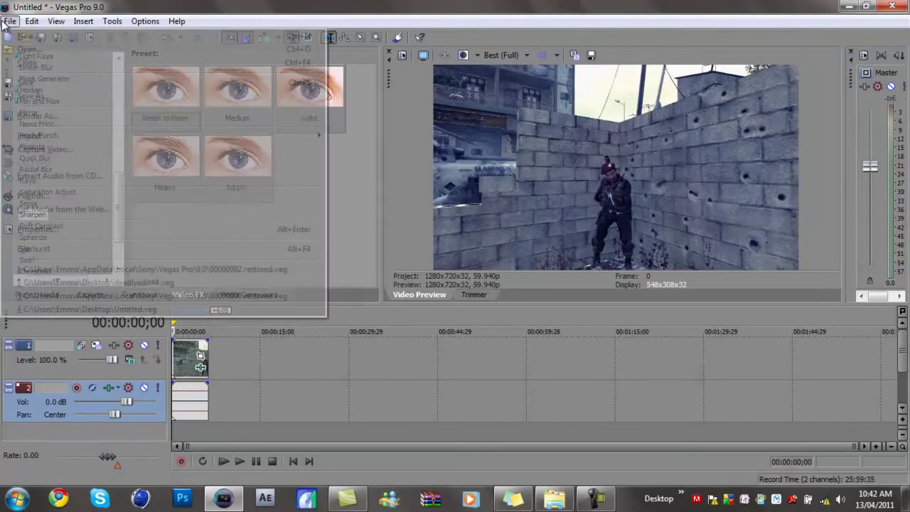
pyautogui.click(21, 117)
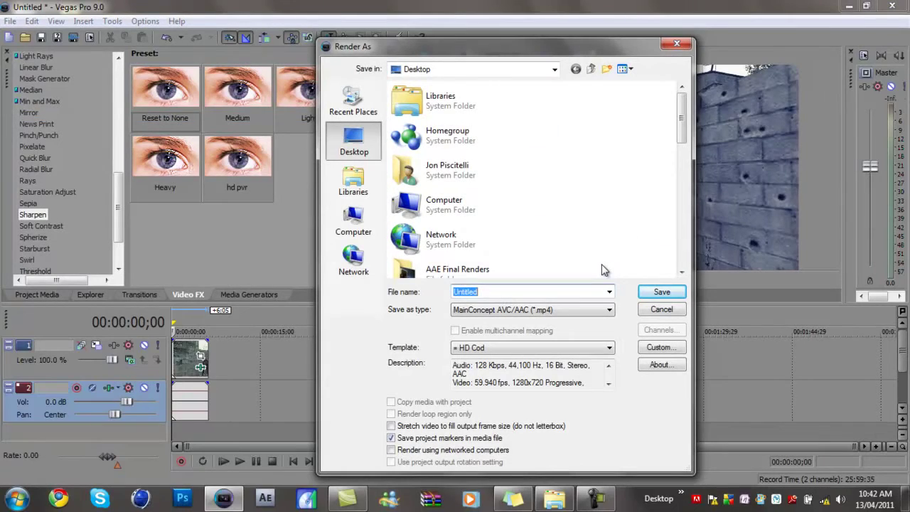
pyautogui.write('front ')
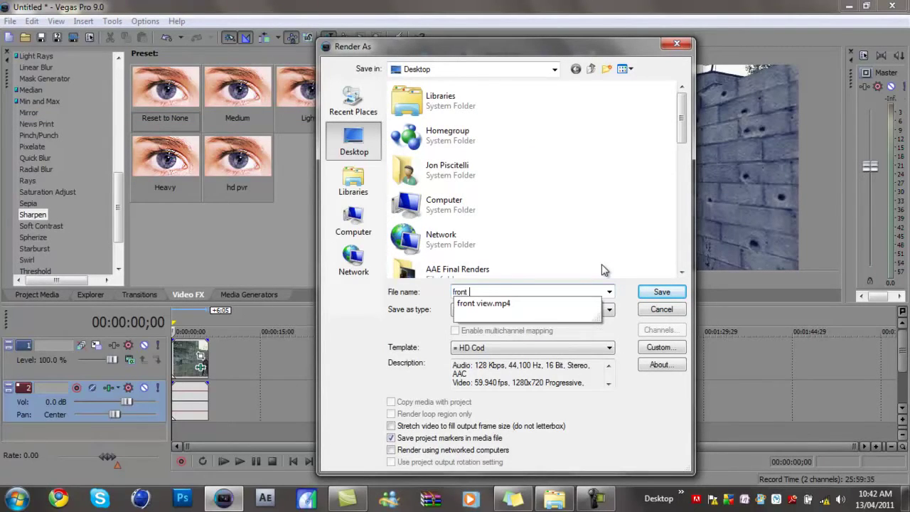
pyautogui.write('view')
pyautogui.click(523, 305)
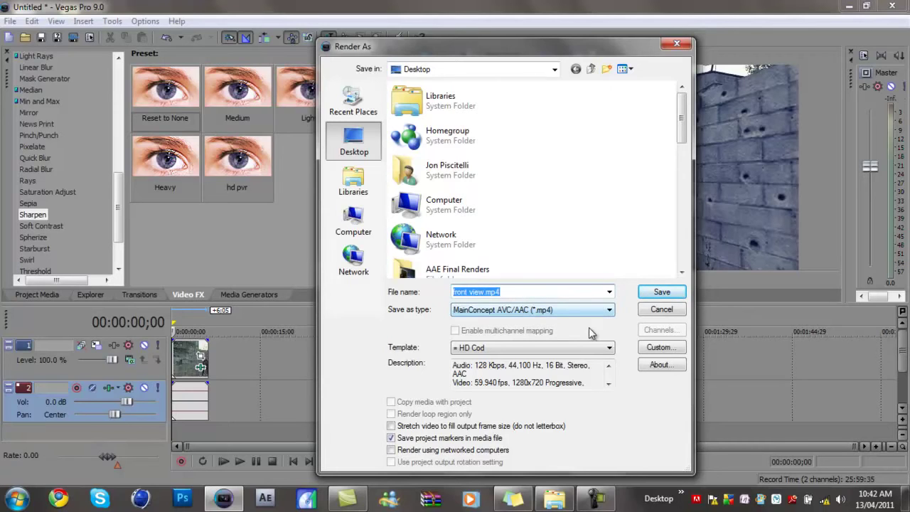
pyautogui.click(573, 313)
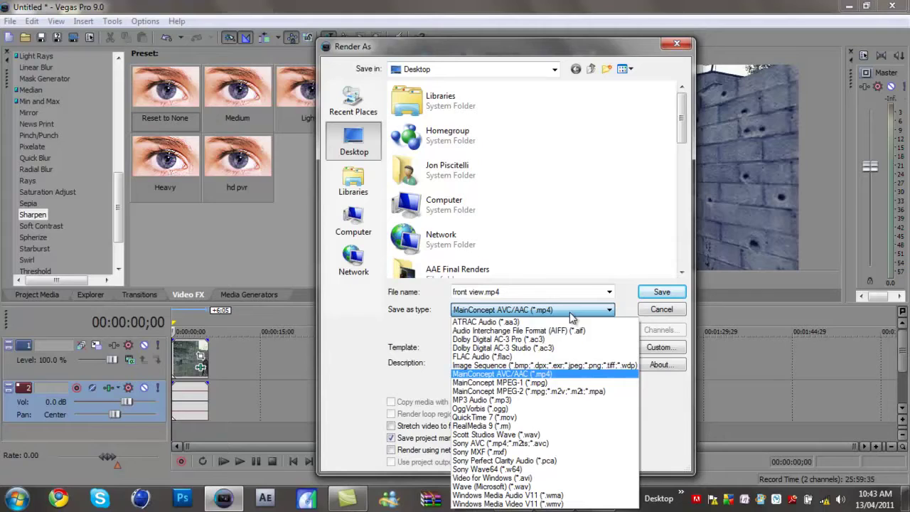
pyautogui.click(549, 376)
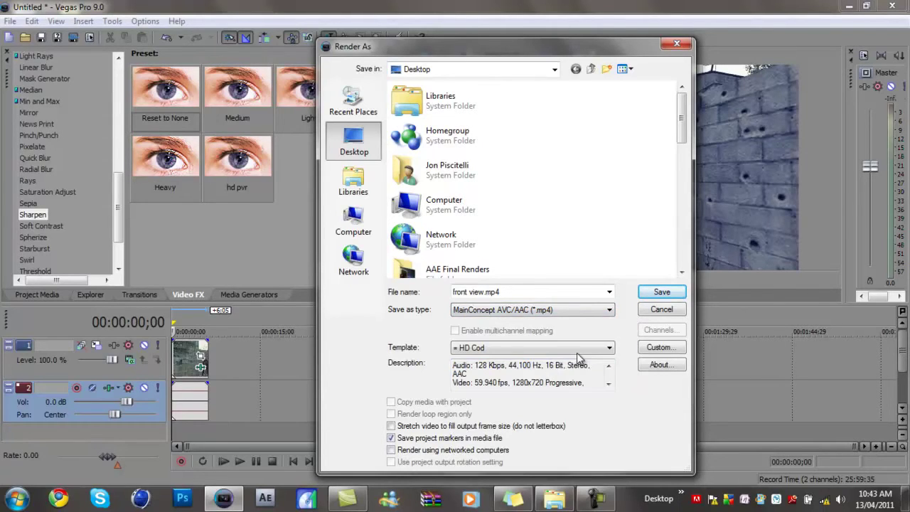
# Step: Set the HD Cod template's audio to 44,100 Hz sample rate and 128,000 bps bit rate
pyautogui.click(644, 348)
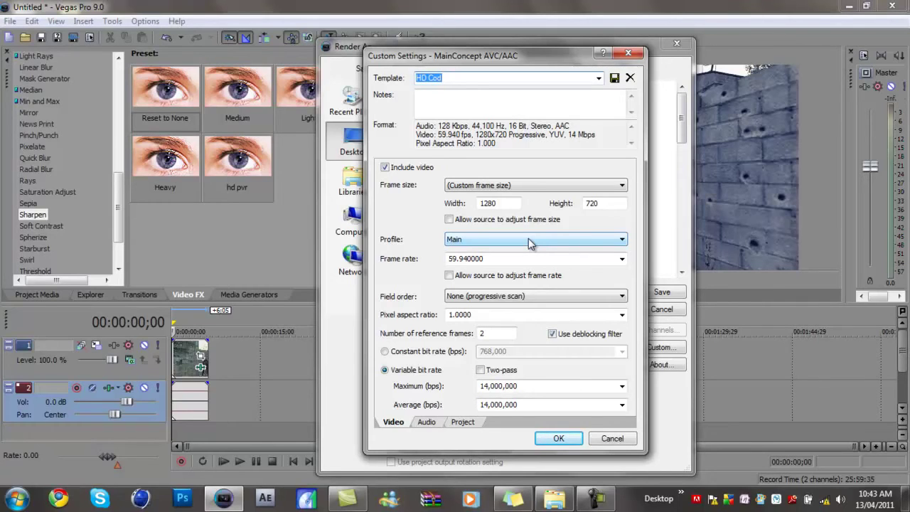
pyautogui.click(423, 424)
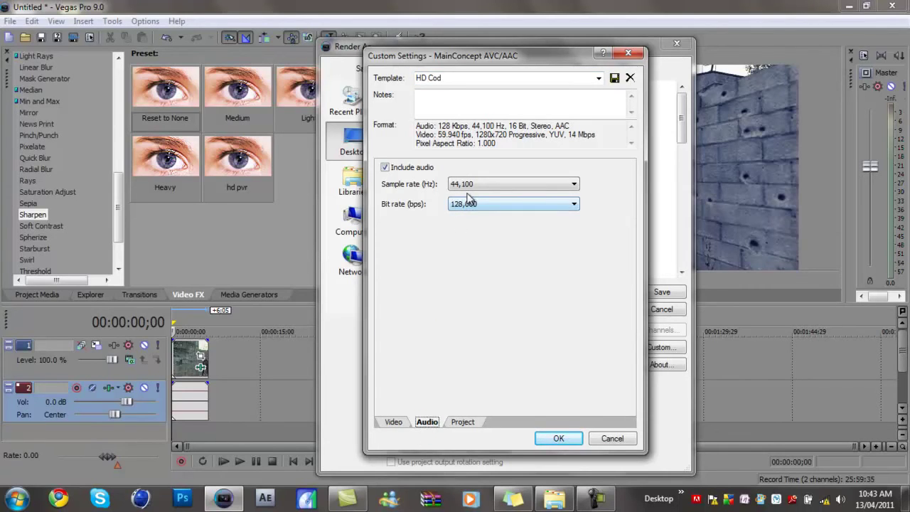
pyautogui.click(471, 185)
pyautogui.click(481, 185)
pyautogui.click(479, 257)
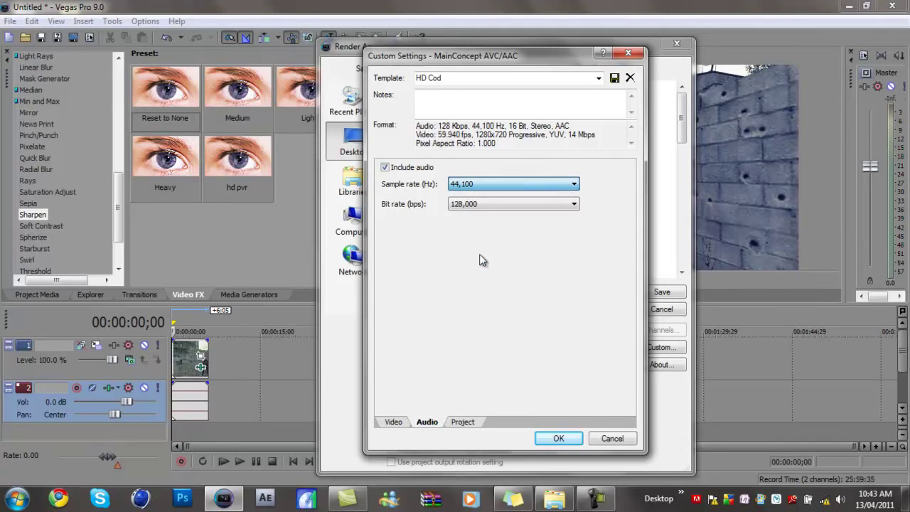
pyautogui.click(479, 206)
pyautogui.click(482, 371)
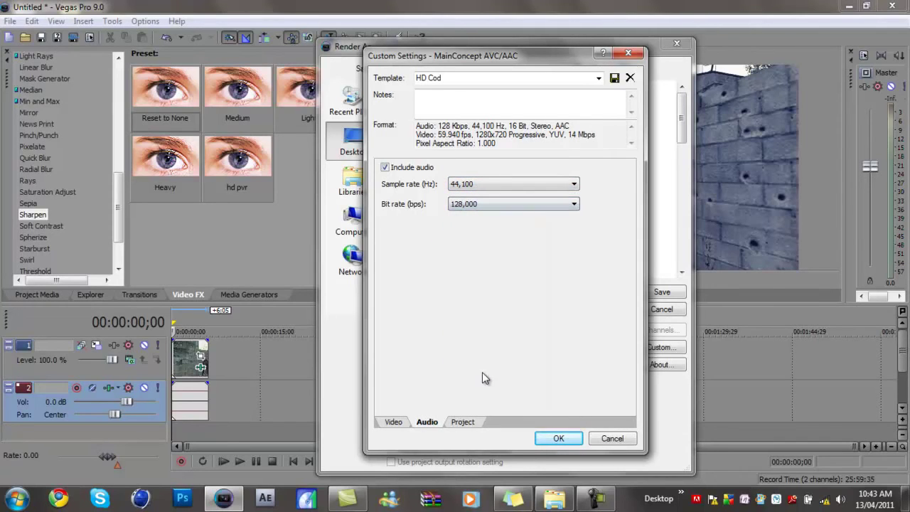
# Step: Set the project video rendering quality to Best
pyautogui.click(474, 421)
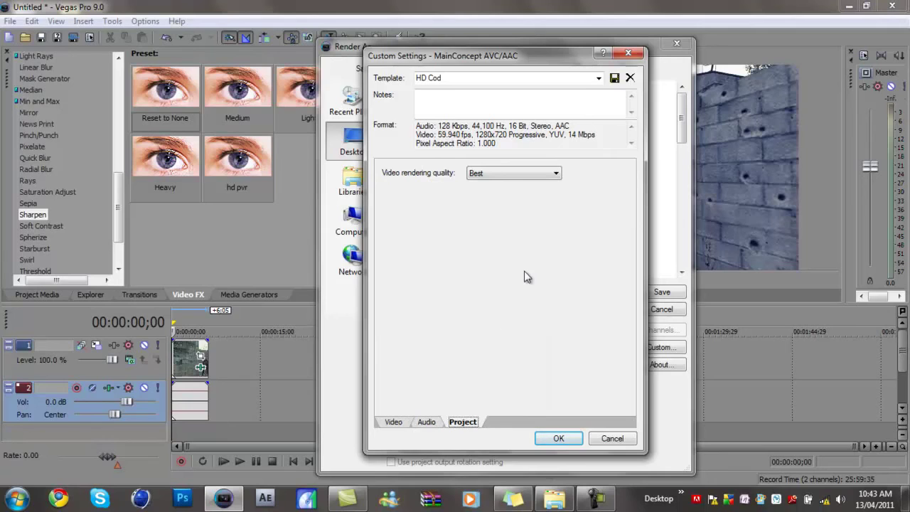
pyautogui.click(528, 176)
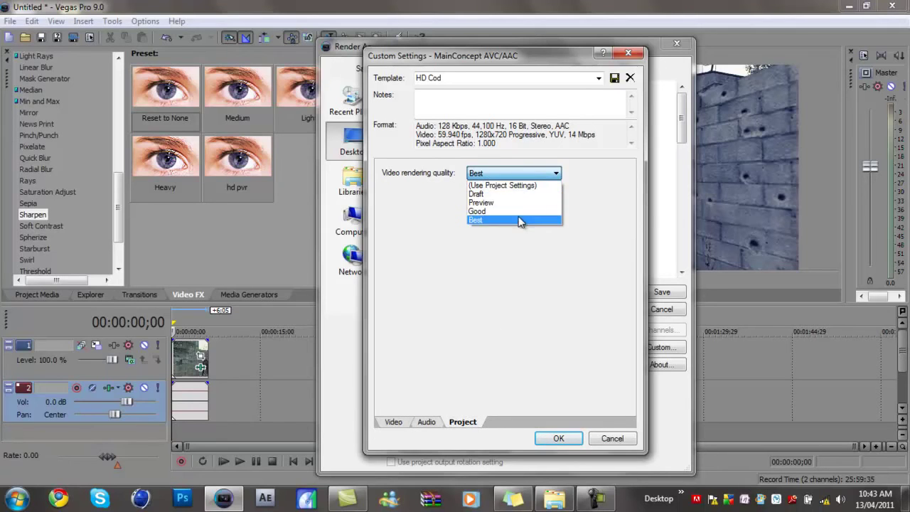
pyautogui.click(490, 211)
pyautogui.click(519, 173)
pyautogui.click(510, 220)
# Step: Confirm the custom settings and render to front view.mp4 on the Desktop, overwriting the existing file
pyautogui.click(569, 439)
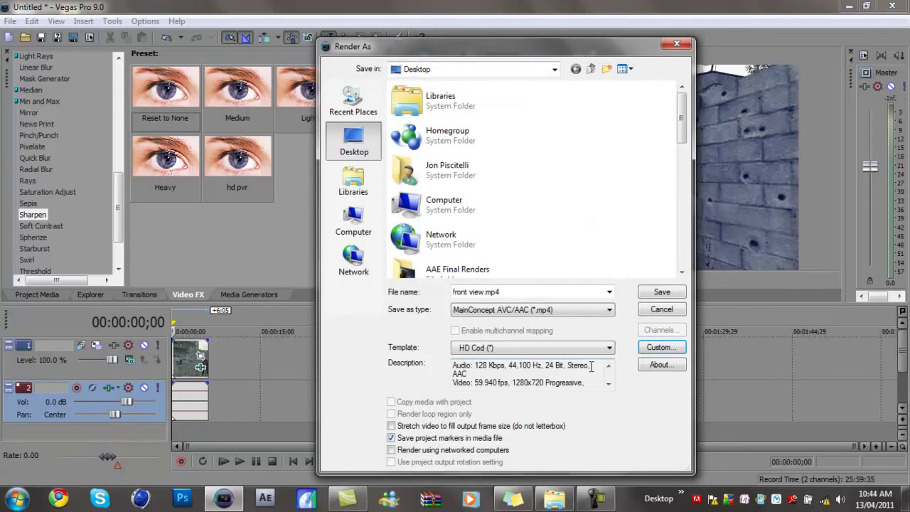
pyautogui.click(653, 292)
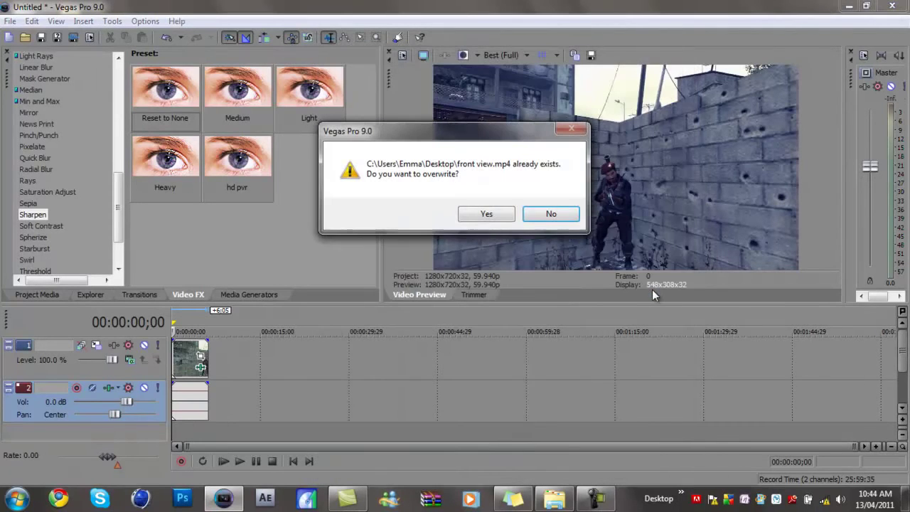
pyautogui.click(487, 214)
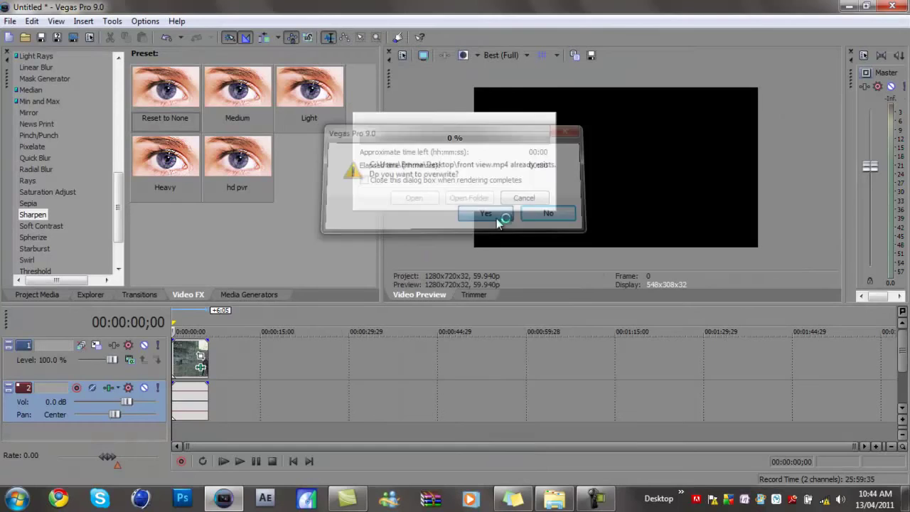